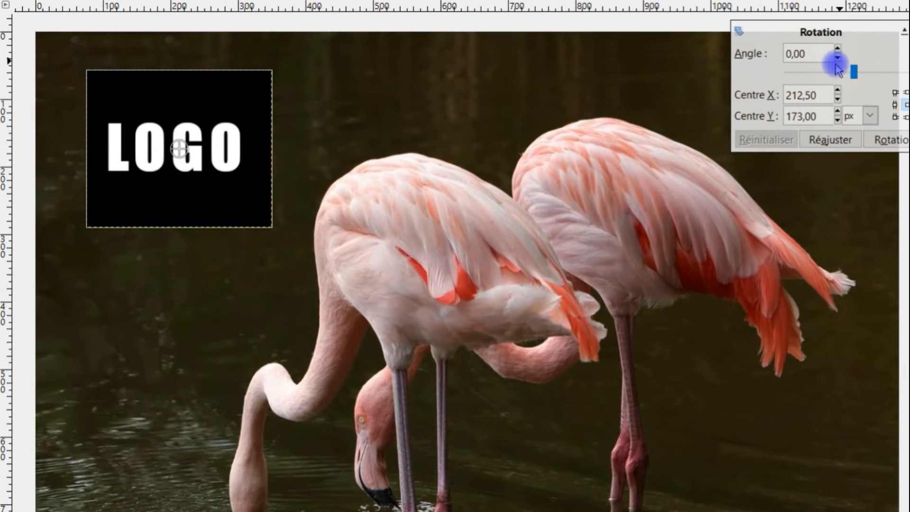
# Try rotating the logo layer about 12° clockwise around its centre, and reset the rotation.
pyautogui.moveTo(152, 109); pyautogui.dragTo(139, 34)
pyautogui.click(766, 139)
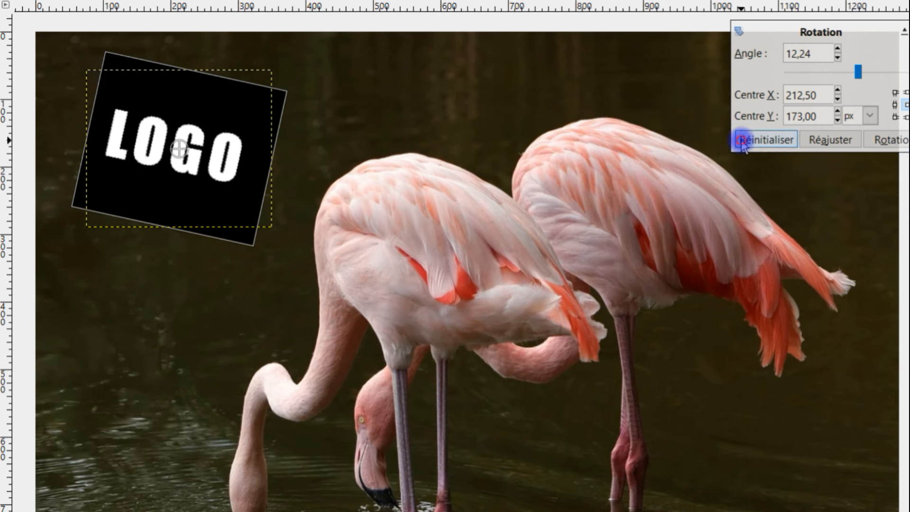
# Rotate the logo layer about -180° around a pivot at its lower-right corner and readjust the rotation frame.
pyautogui.moveTo(179, 149); pyautogui.dragTo(270, 227)
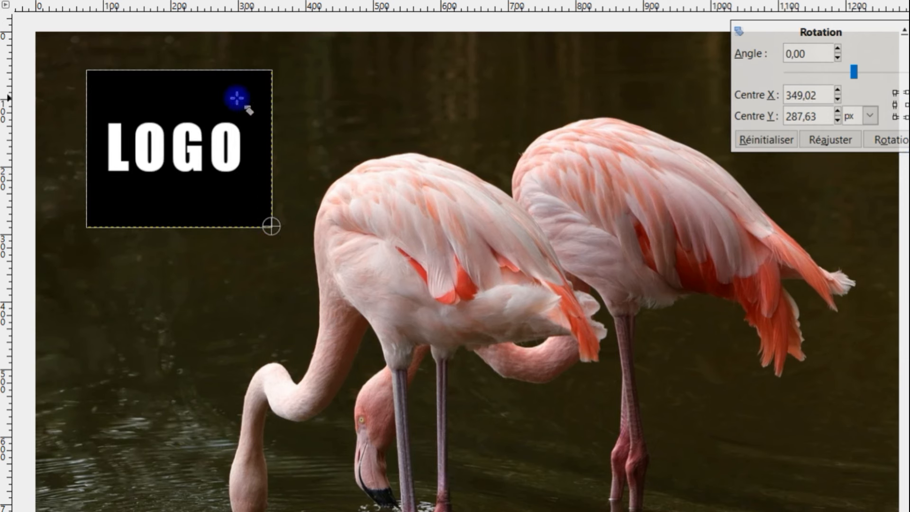
pyautogui.moveTo(159, 97); pyautogui.dragTo(434, 395)
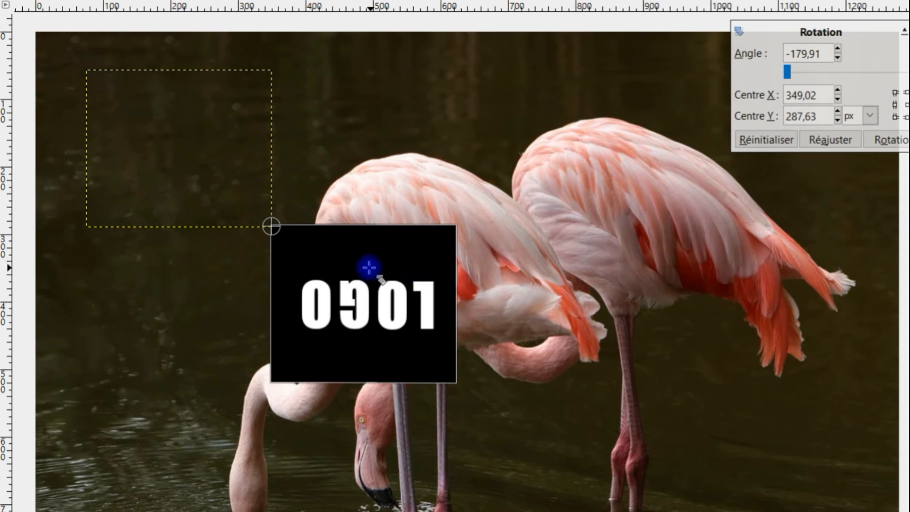
pyautogui.moveTo(272, 227)
pyautogui.mouseDown()
pyautogui.moveTo(391, 321)
pyautogui.moveTo(292, 254)
pyautogui.moveTo(274, 228)
pyautogui.mouseUp()
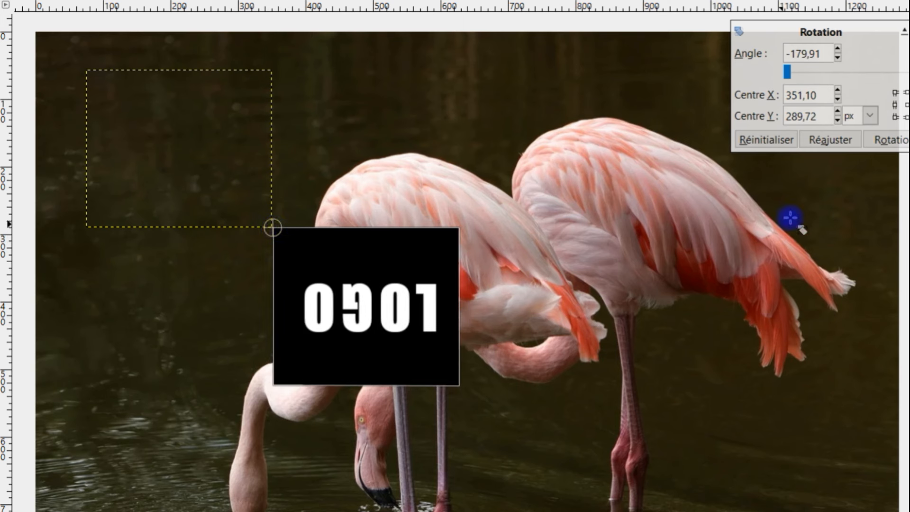
pyautogui.click(830, 140)
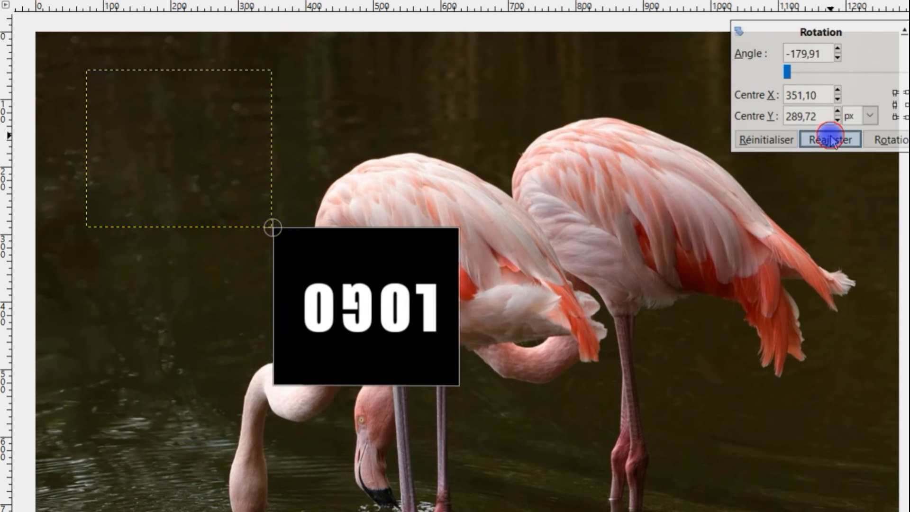
# Rotate the logo about -180° around a pivot at its current lower-left corner and apply the rotation.
pyautogui.moveTo(480, 312); pyautogui.dragTo(273, 381)
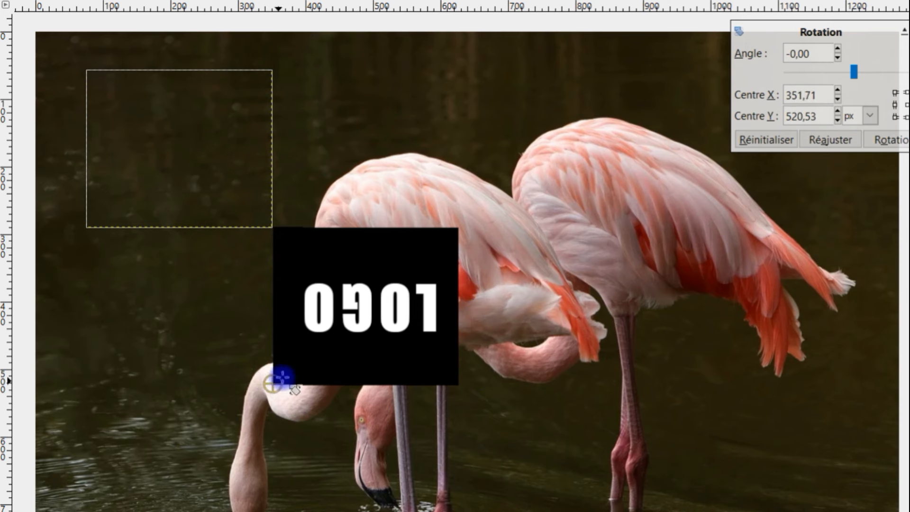
pyautogui.moveTo(443, 240); pyautogui.dragTo(184, 461)
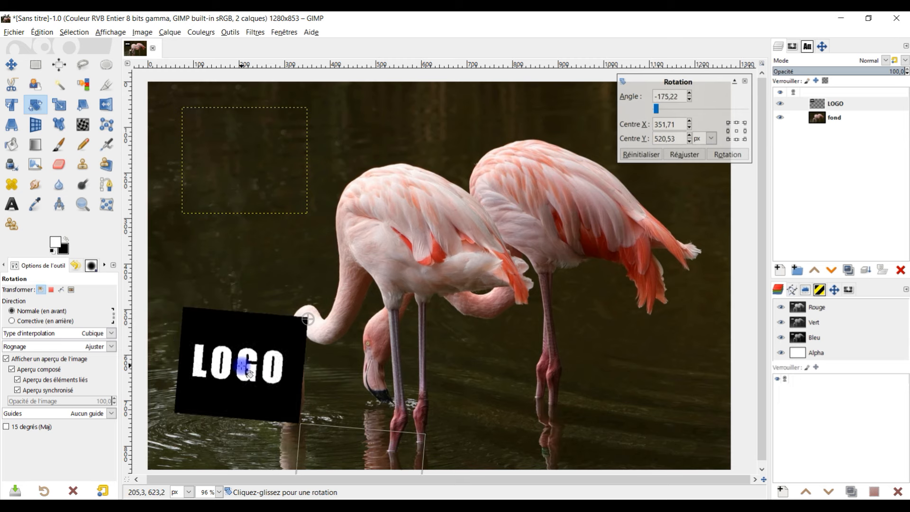
pyautogui.moveTo(250, 373); pyautogui.dragTo(255, 378)
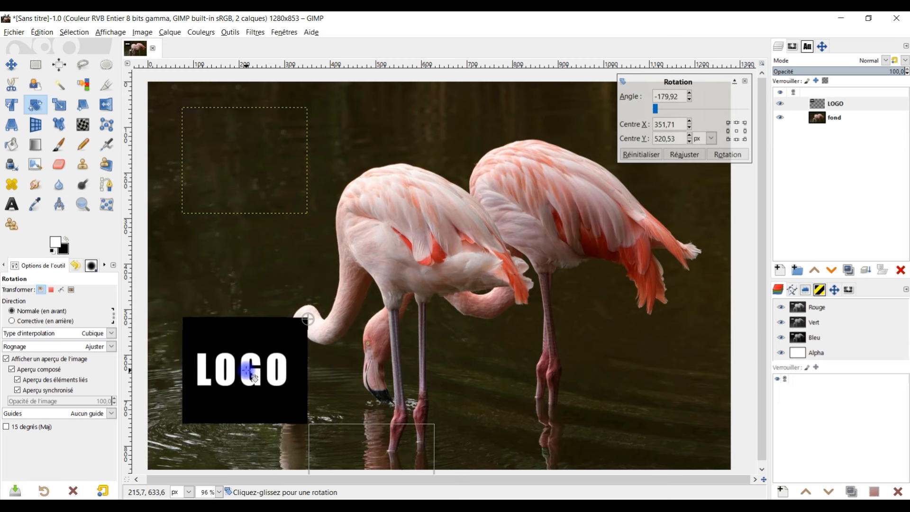
pyautogui.click(727, 154)
# Try scaling the logo layer to 283 × 241 px and moving it up towards the flamingos, and reset the transformation.
pyautogui.moveTo(467, 331); pyautogui.dragTo(491, 256)
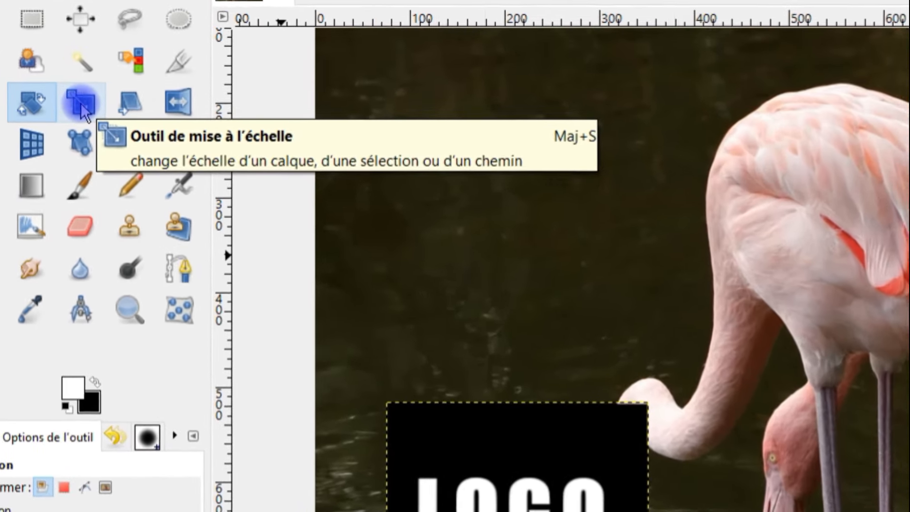
pyautogui.click(80, 103)
pyautogui.click(474, 493)
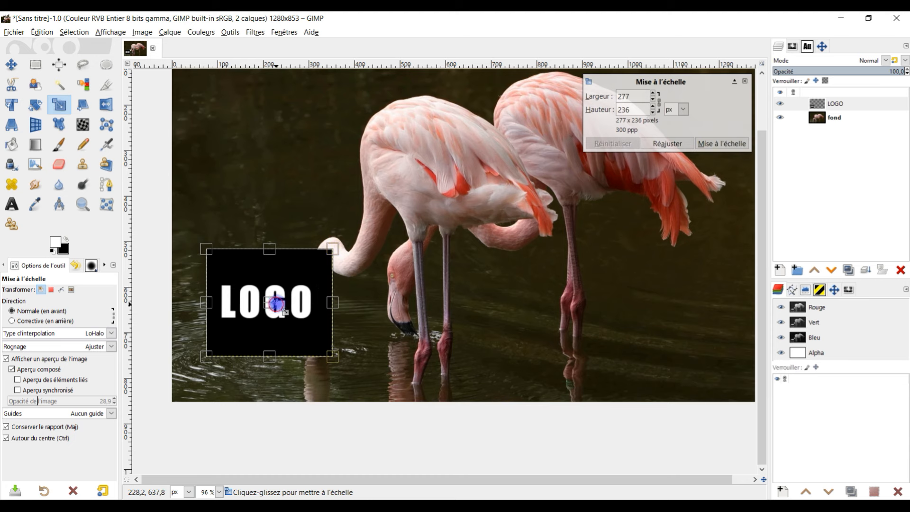
pyautogui.moveTo(276, 304); pyautogui.dragTo(320, 256)
pyautogui.moveTo(269, 300); pyautogui.dragTo(361, 196)
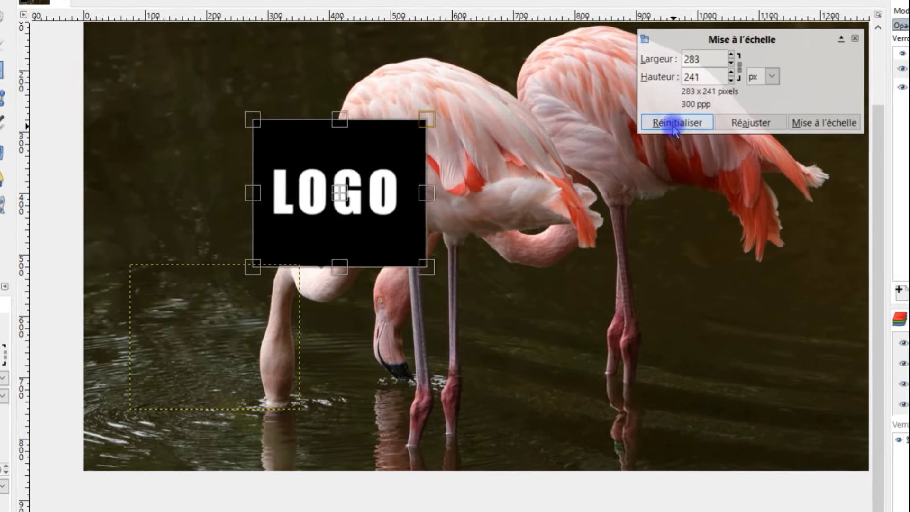
pyautogui.click(676, 123)
# Try moving the logo and scaling it to 499 × 425 px from a readjusted frame, and cancel the scaling.
pyautogui.click(213, 339)
pyautogui.moveTo(216, 360); pyautogui.dragTo(319, 233)
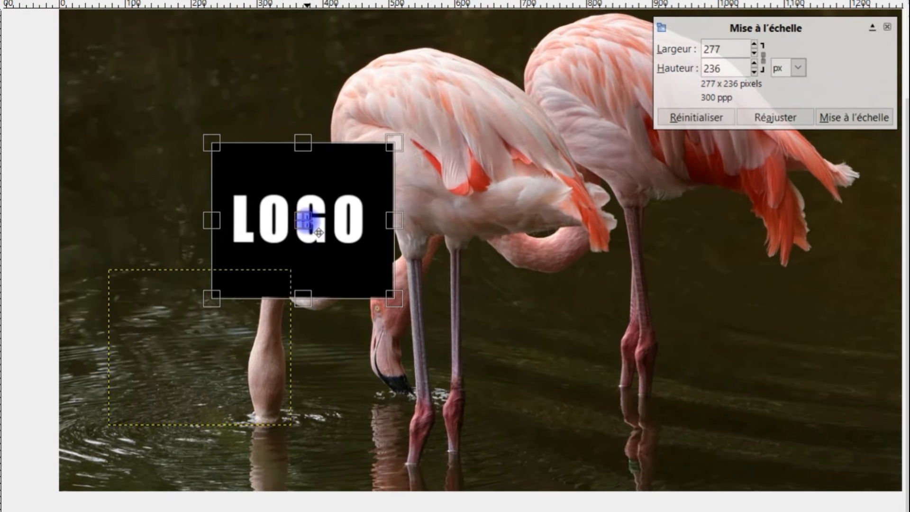
pyautogui.click(773, 118)
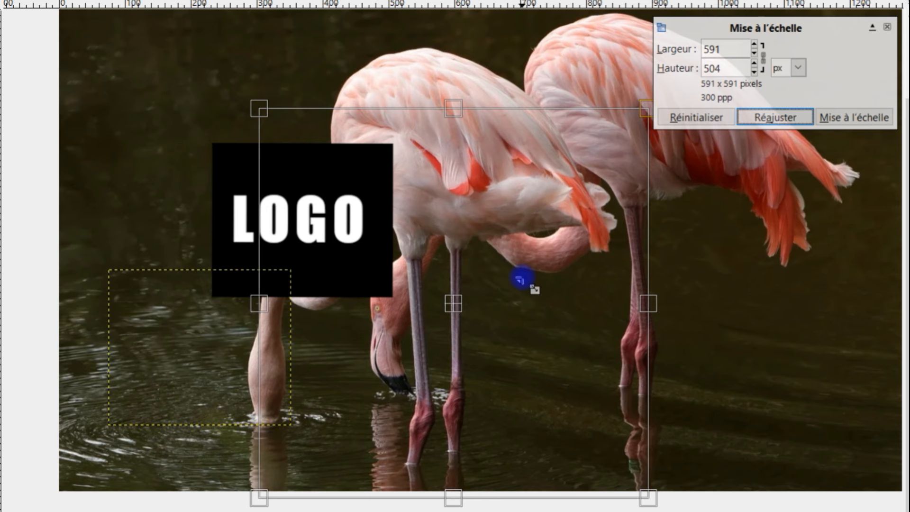
pyautogui.moveTo(258, 108); pyautogui.dragTo(324, 160)
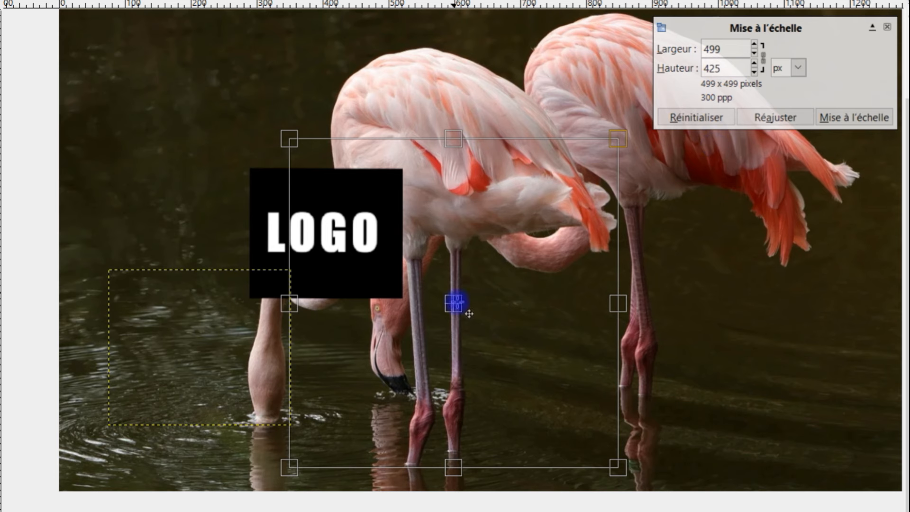
pyautogui.moveTo(463, 316); pyautogui.dragTo(376, 251)
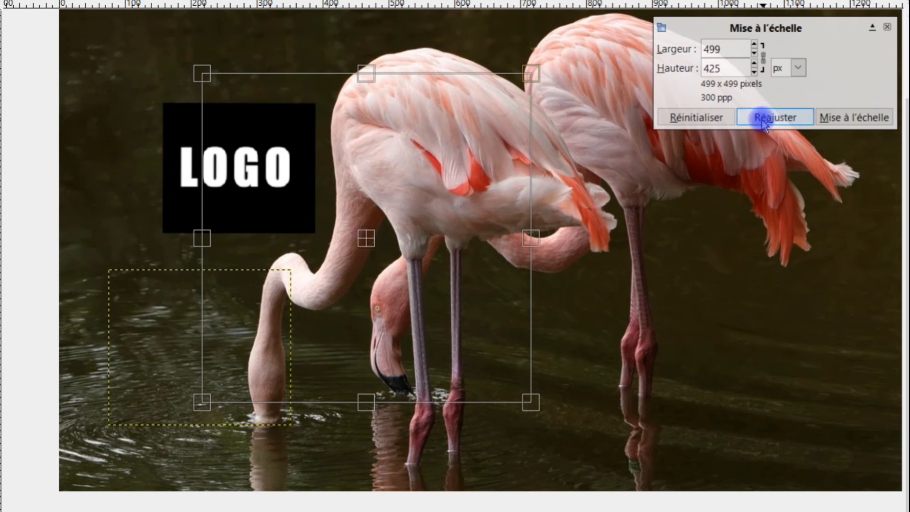
pyautogui.click(709, 121)
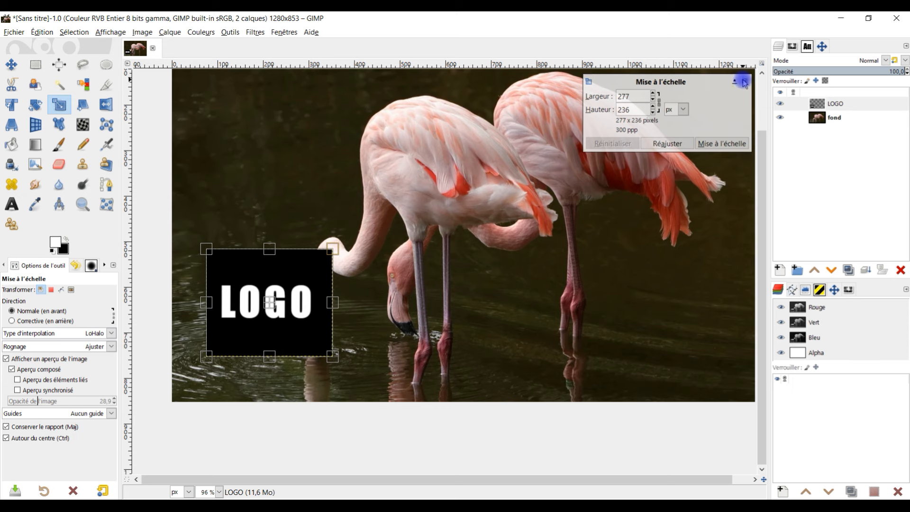
pyautogui.click(887, 26)
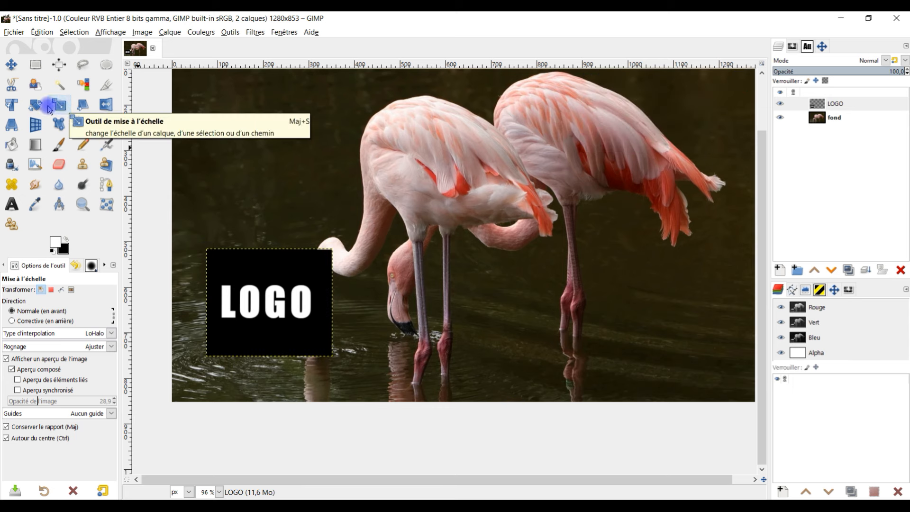
# Try turning the logo about a quarter turn clockwise with Unified Transform around a pivot at its upper-right corner.
pyautogui.click(13, 106)
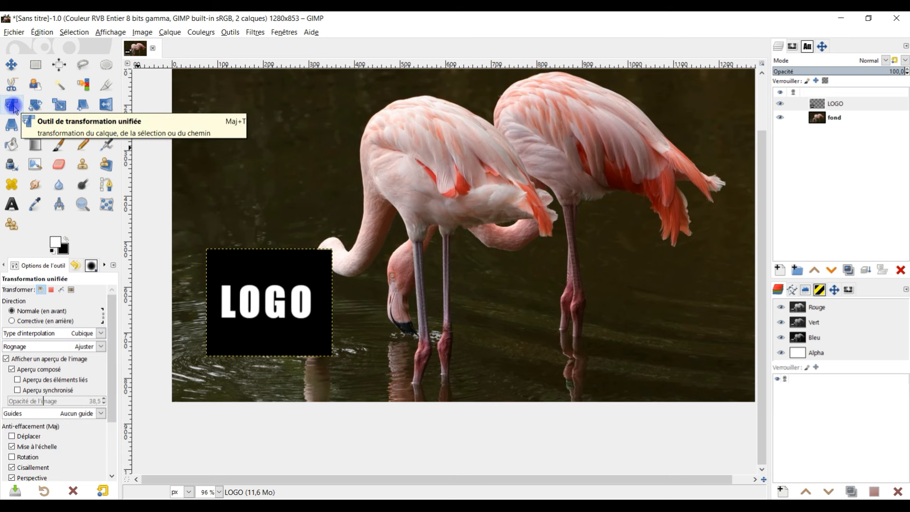
pyautogui.click(279, 308)
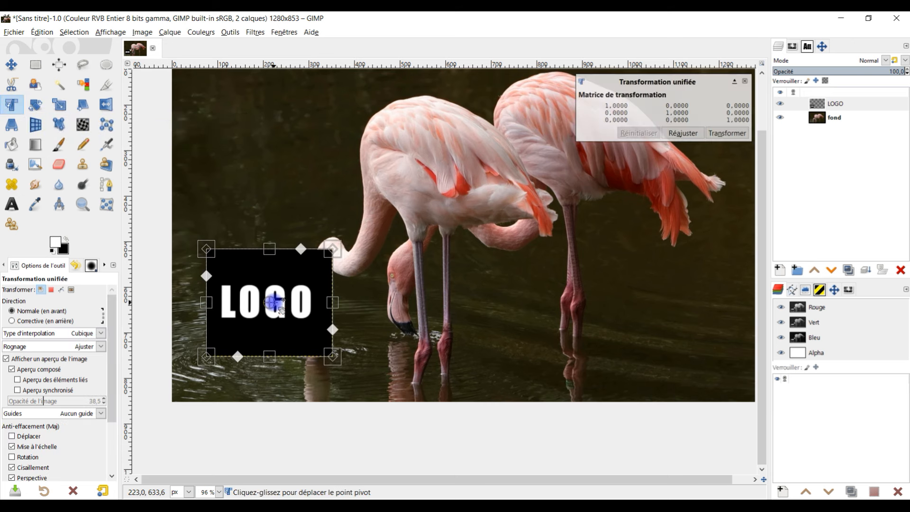
pyautogui.moveTo(269, 302); pyautogui.dragTo(318, 290)
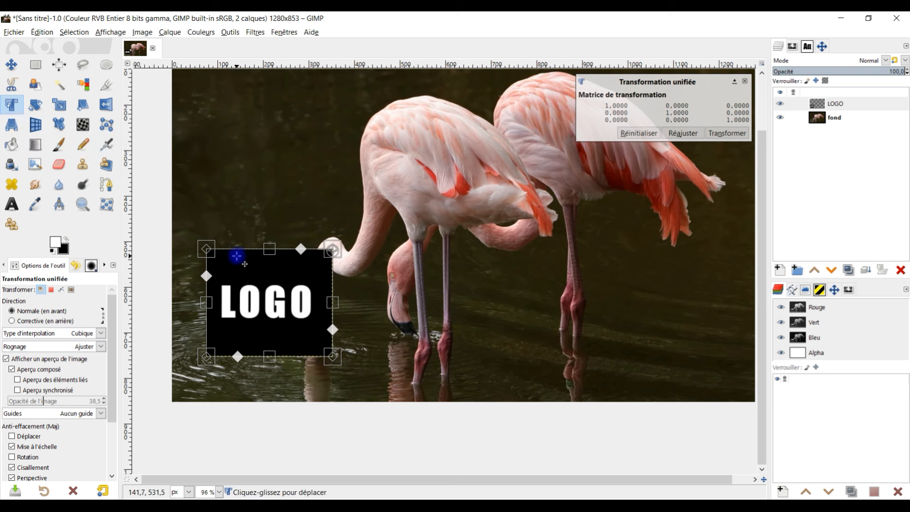
pyautogui.moveTo(233, 256); pyautogui.dragTo(386, 179)
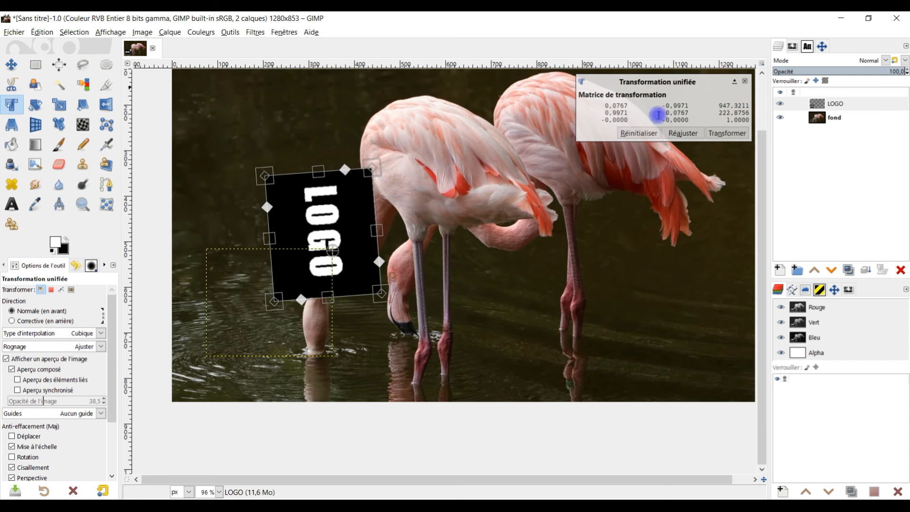
# Try rotating the logo back upright from a readjusted frame, and cancel the unified transform.
pyautogui.click(682, 133)
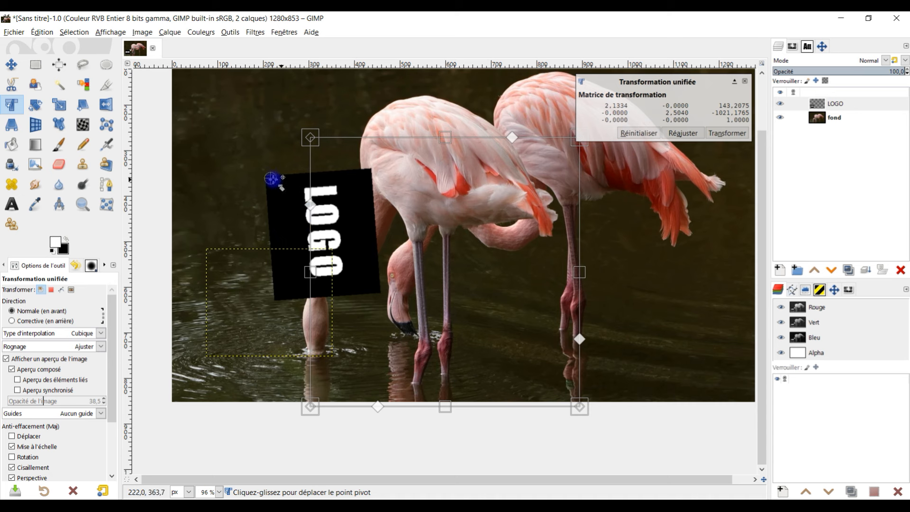
pyautogui.moveTo(384, 139); pyautogui.dragTo(250, 122)
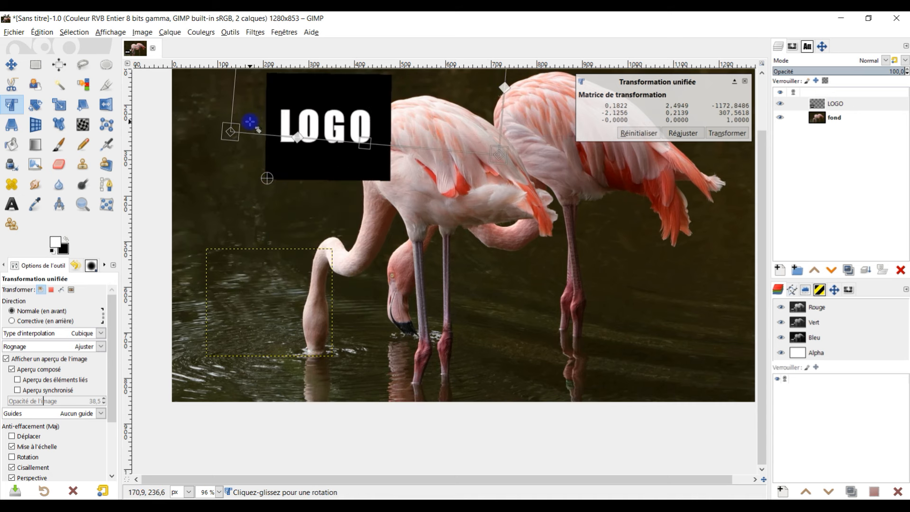
pyautogui.click(625, 133)
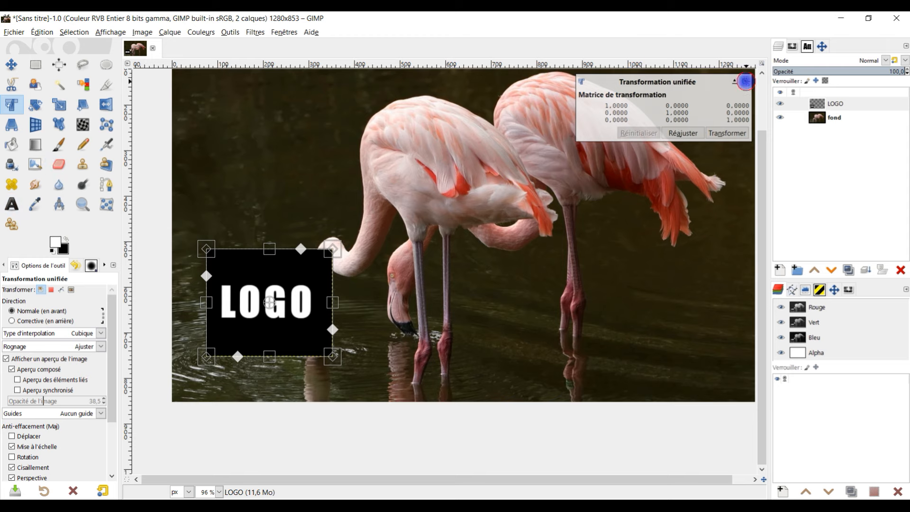
pyautogui.click(745, 82)
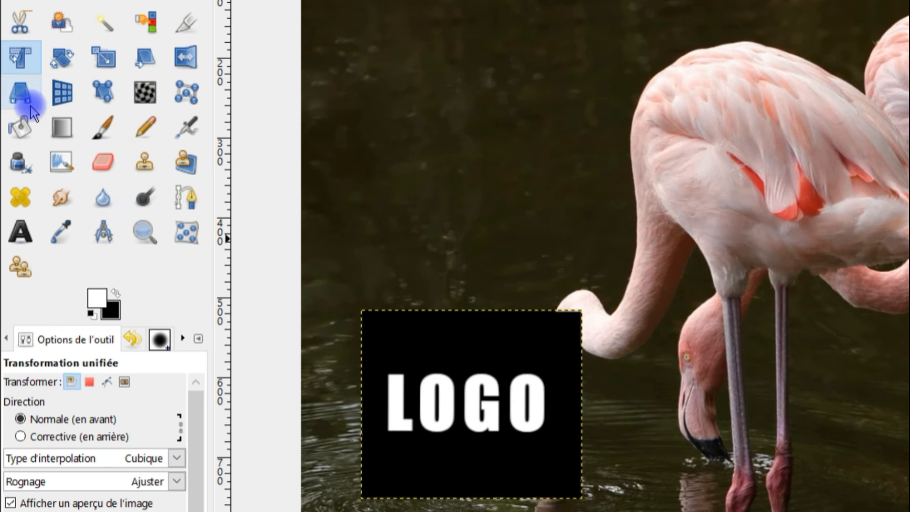
# Try a perspective distortion that spreads the logo's two lower corners outward into a trapezoid.
pyautogui.click(20, 92)
pyautogui.click(470, 410)
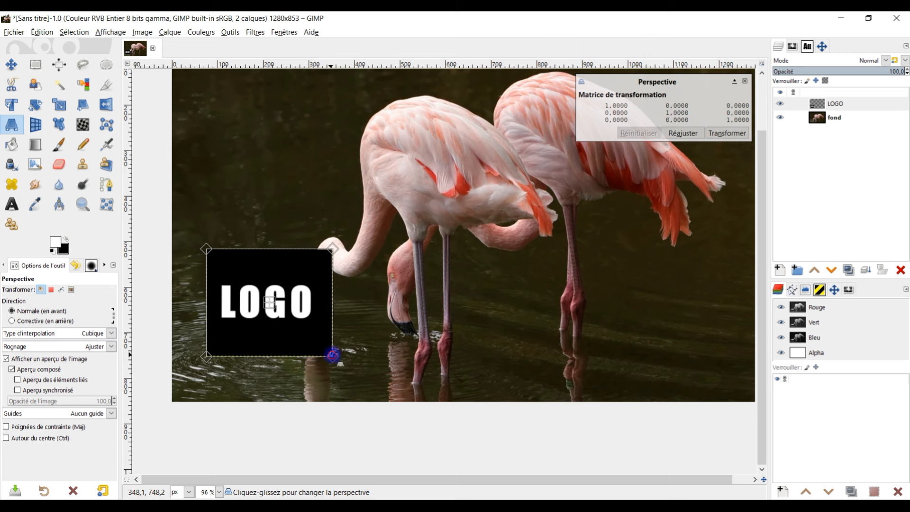
pyautogui.moveTo(332, 355); pyautogui.dragTo(381, 351)
pyautogui.moveTo(205, 357); pyautogui.dragTo(167, 357)
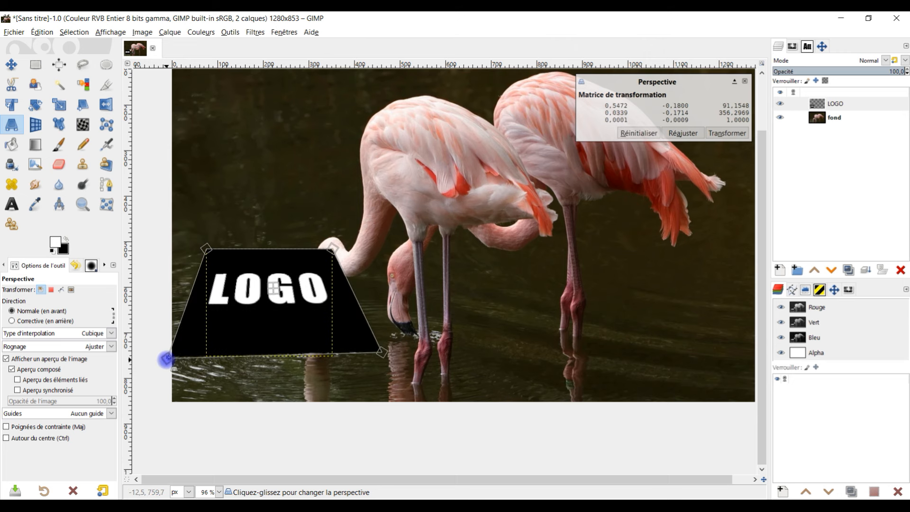
# Try distorting the logo's perspective further from a readjusted frame by moving its upper corners, and reset the transformation.
pyautogui.click(681, 133)
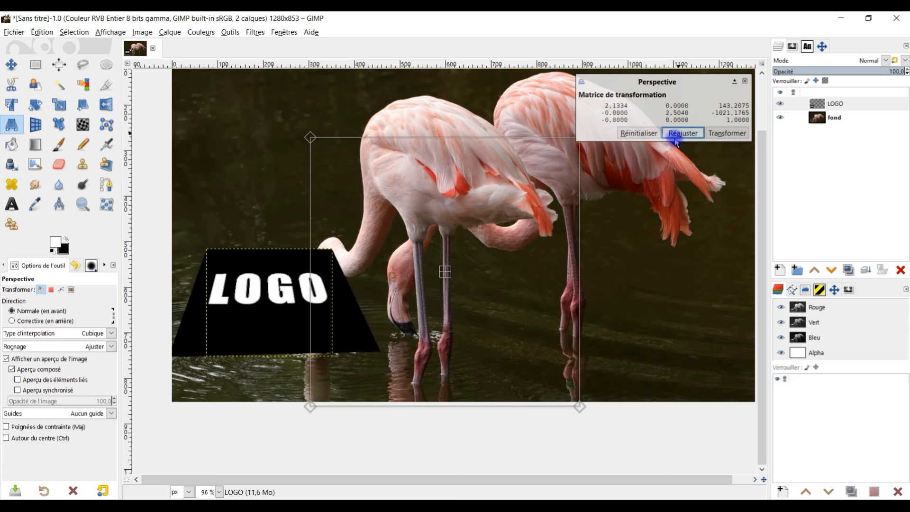
pyautogui.moveTo(311, 134); pyautogui.dragTo(362, 143)
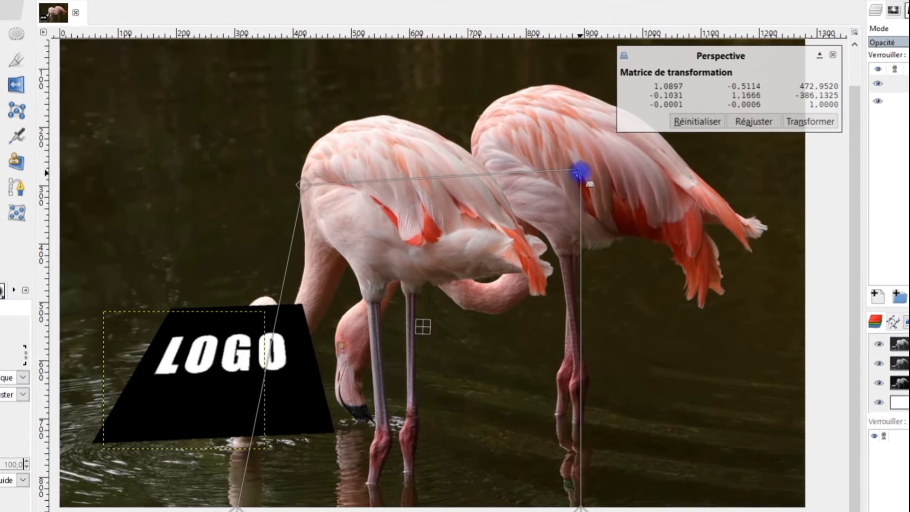
pyautogui.moveTo(597, 134); pyautogui.dragTo(539, 162)
pyautogui.moveTo(518, 209); pyautogui.dragTo(427, 190)
pyautogui.click(711, 119)
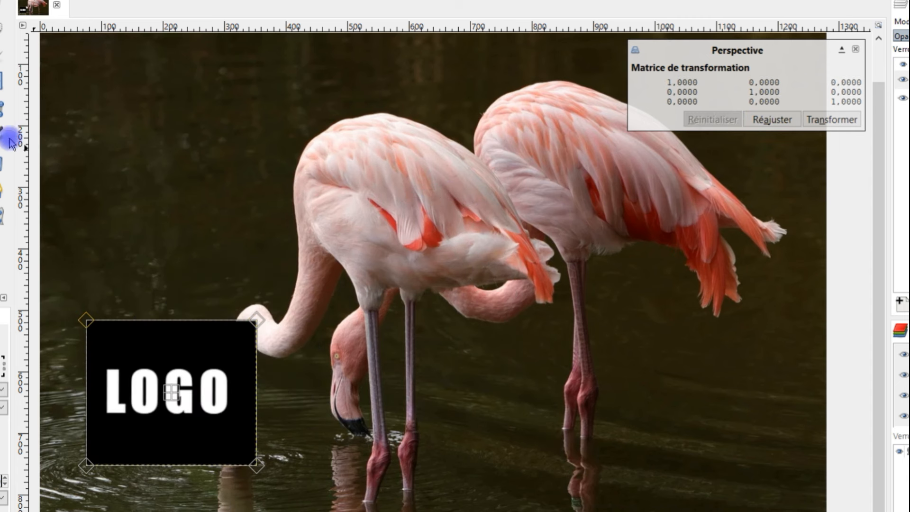
pyautogui.click(2, 48)
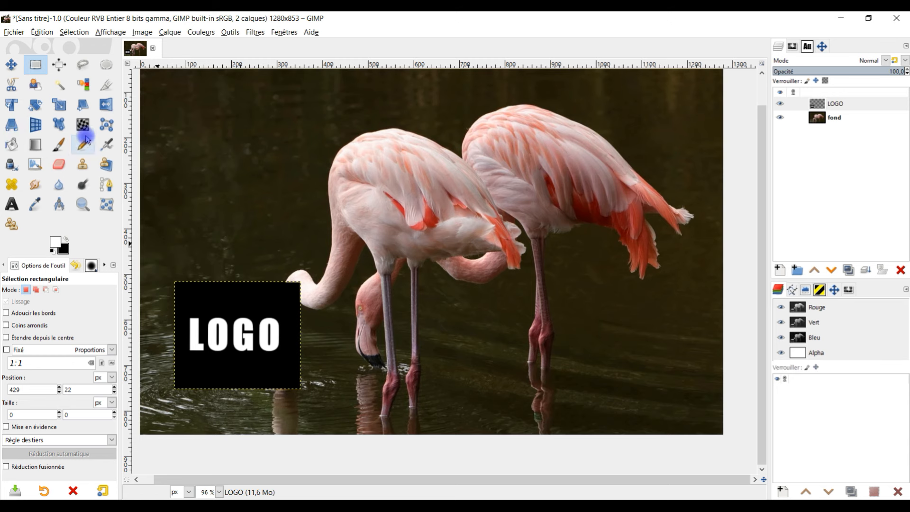
# Rotate the logo layer clockwise around its centre and readjust the rotation frame.
pyautogui.click(35, 104)
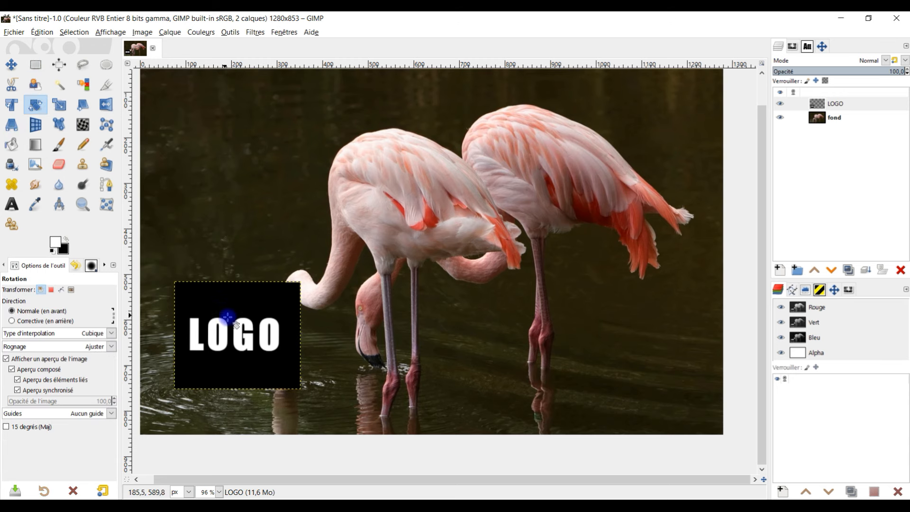
pyautogui.click(237, 325)
pyautogui.moveTo(270, 339); pyautogui.dragTo(234, 335)
pyautogui.click(684, 154)
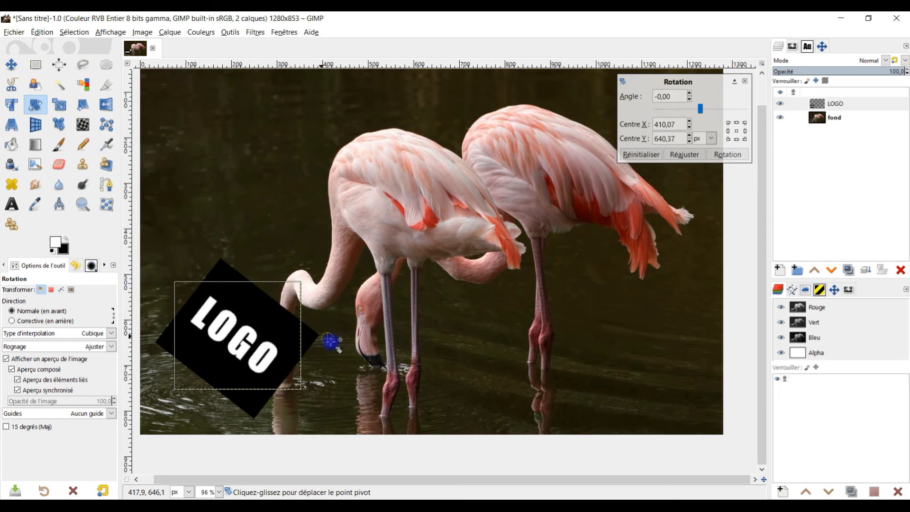
# Rotate the logo 156,18° around a pivot at its rightmost corner and readjust the frame again.
pyautogui.moveTo(220, 256); pyautogui.dragTo(508, 370)
pyautogui.click(700, 156)
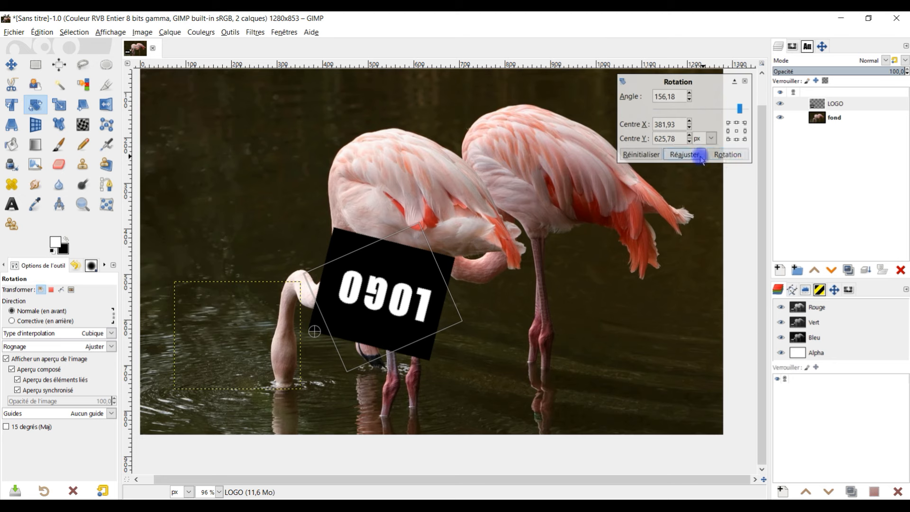
pyautogui.click(685, 155)
# Move the pivot beyond the logo's right side, rotate the logo onto the flamingos' legs, and apply the rotation.
pyautogui.moveTo(446, 275); pyautogui.dragTo(448, 289)
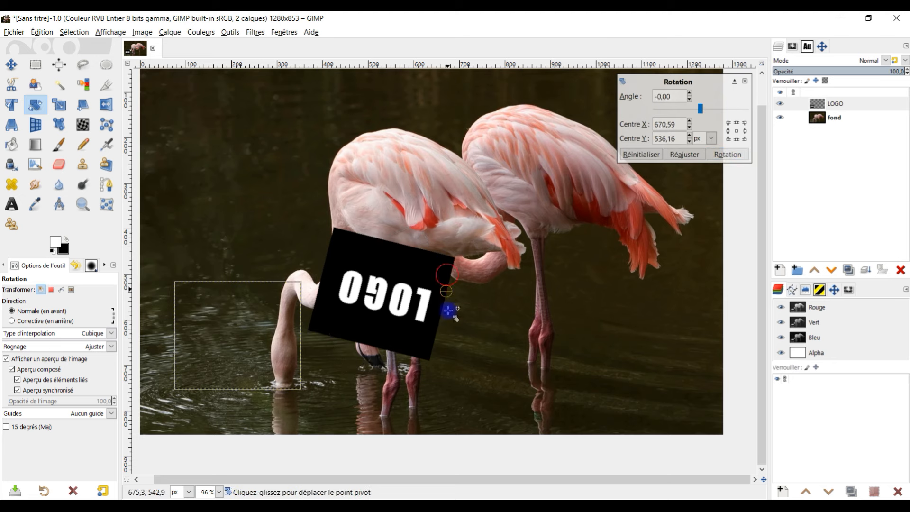
pyautogui.moveTo(371, 263); pyautogui.dragTo(602, 345)
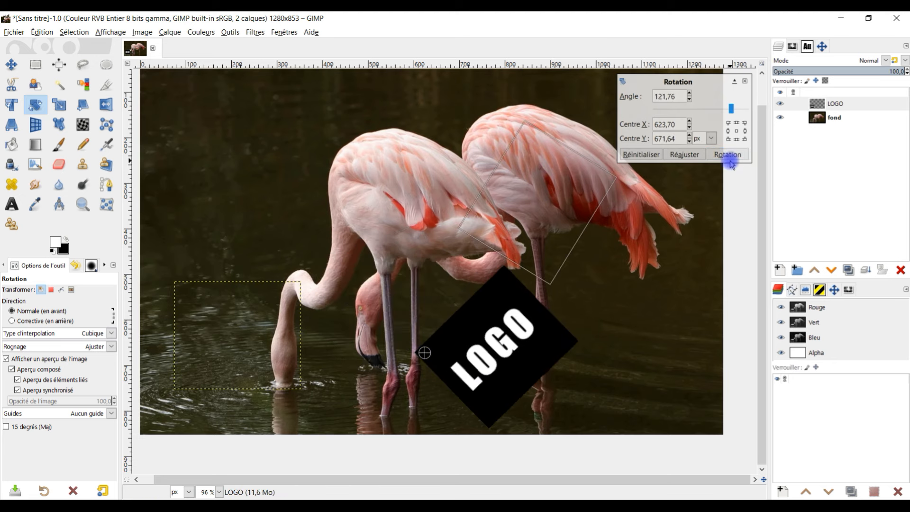
pyautogui.click(725, 156)
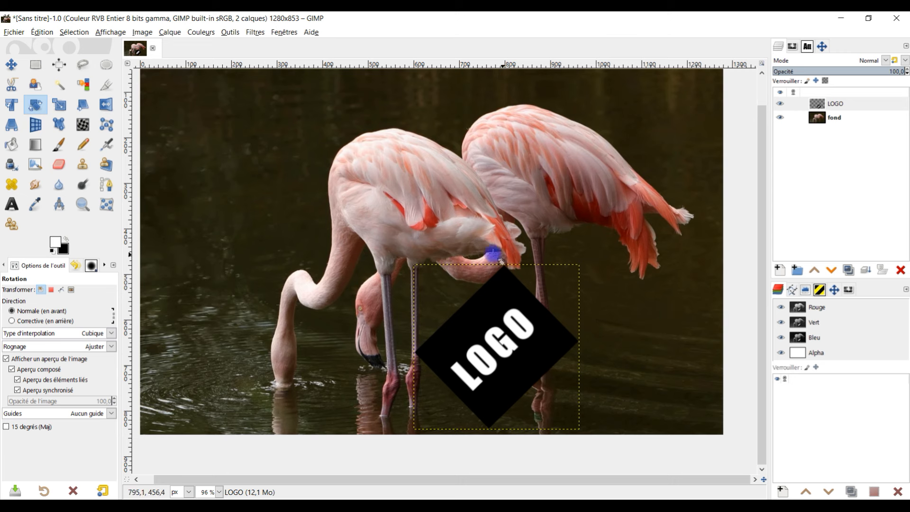
# Move the rotated logo layer to the upper-left corner of the image.
pyautogui.moveTo(503, 361); pyautogui.dragTo(479, 284)
pyautogui.click(647, 155)
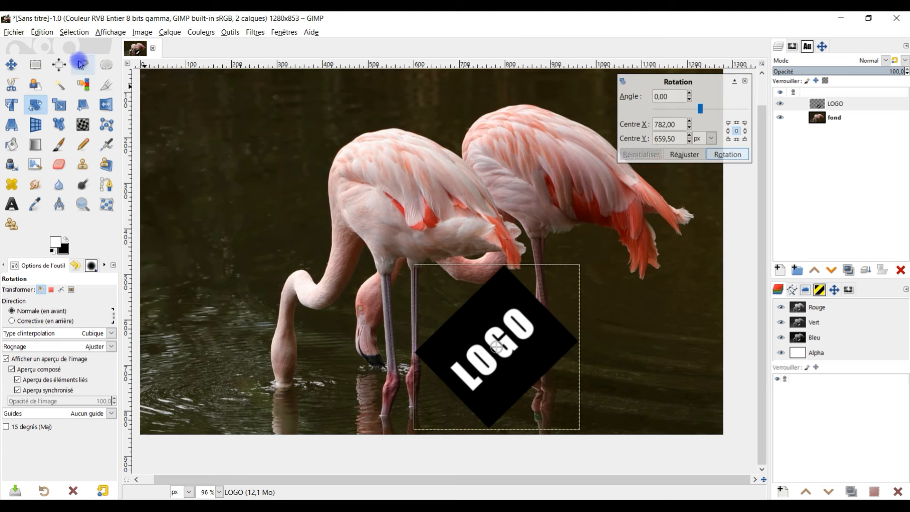
pyautogui.click(11, 64)
pyautogui.moveTo(507, 350); pyautogui.dragTo(246, 158)
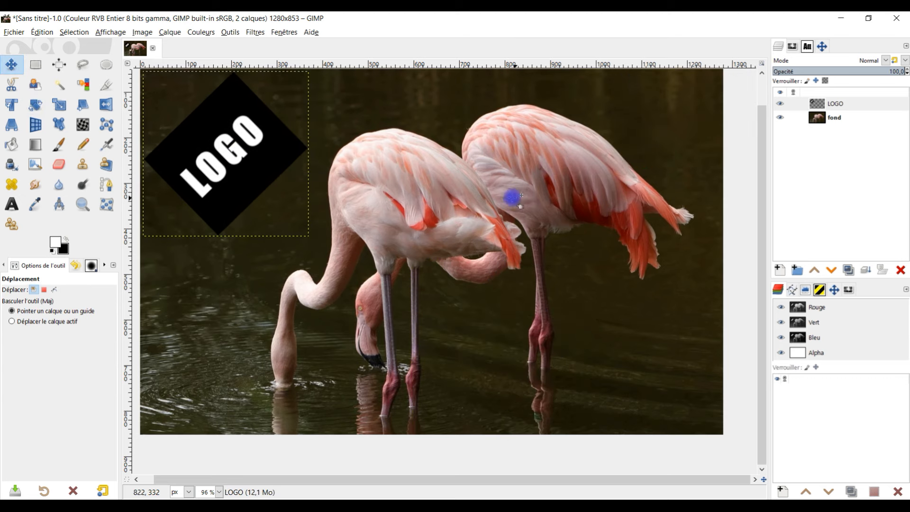